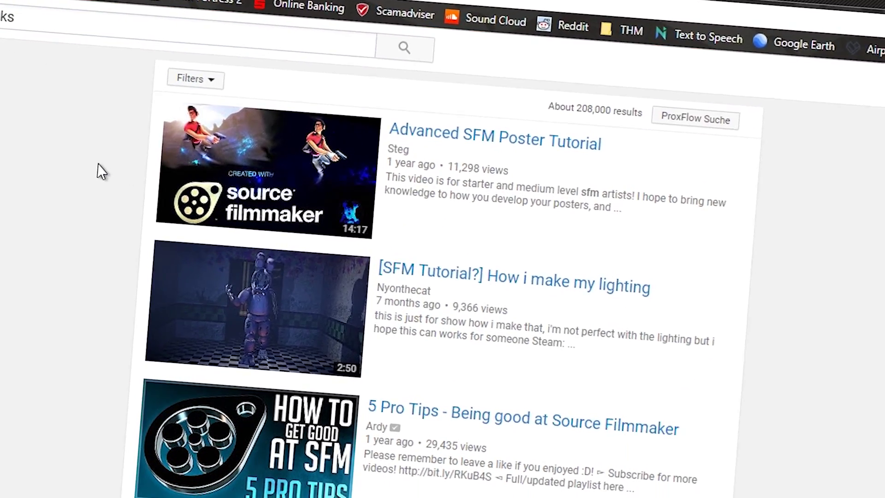
scroll(55, 174, down, 2)
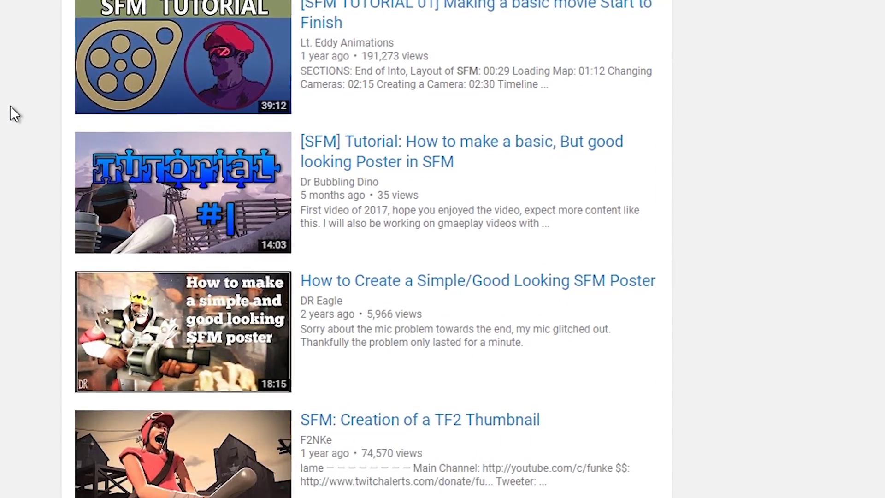
scroll(16, 103, down, 8)
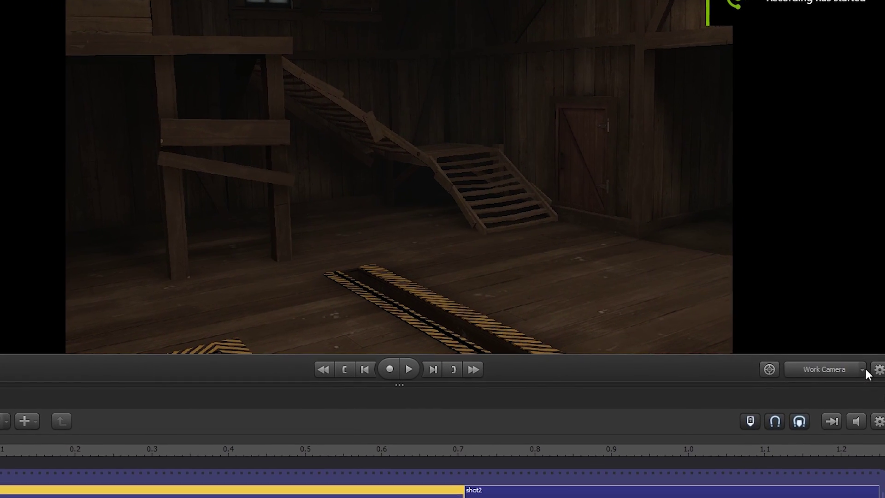
- Change the shot's scene camera to a newly created camera
click(862, 370)
mouse_move(839, 417)
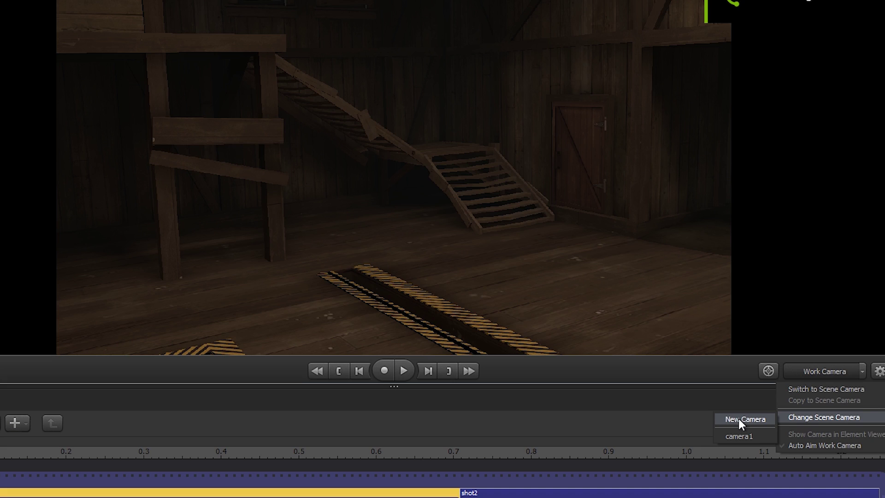
click(738, 418)
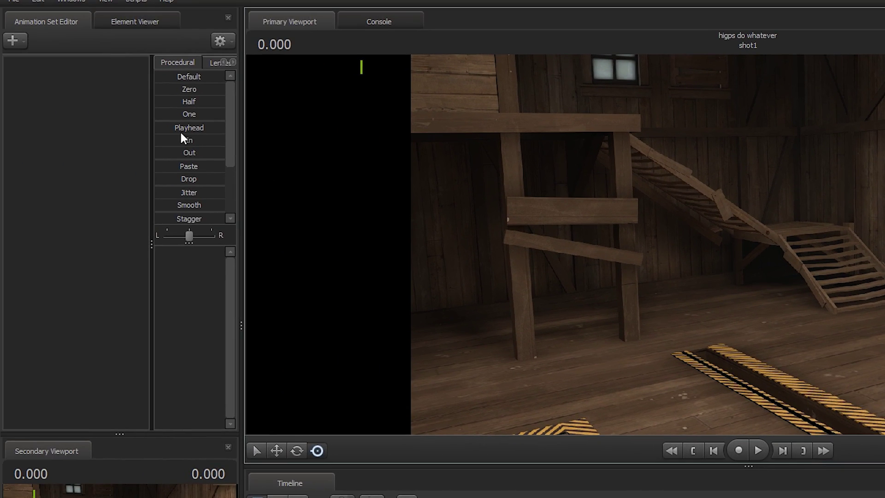
- Create an animation set for the existing element camera2
right_click(68, 153)
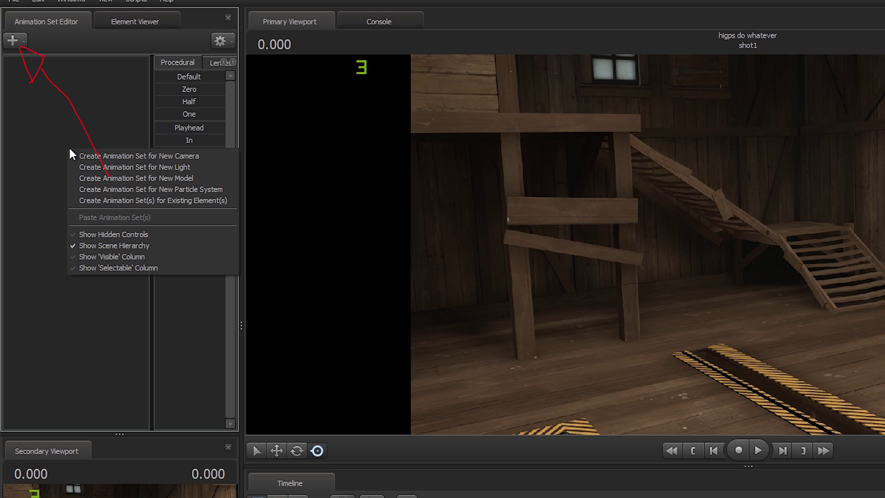
click(176, 201)
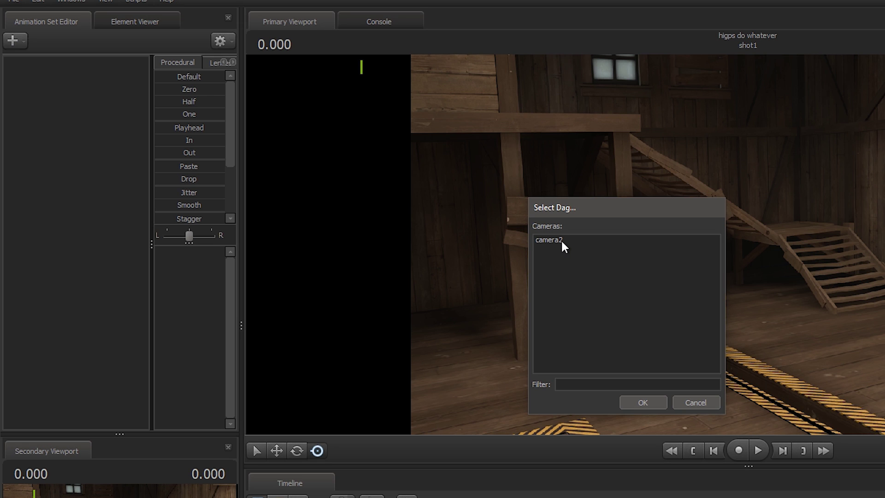
click(561, 242)
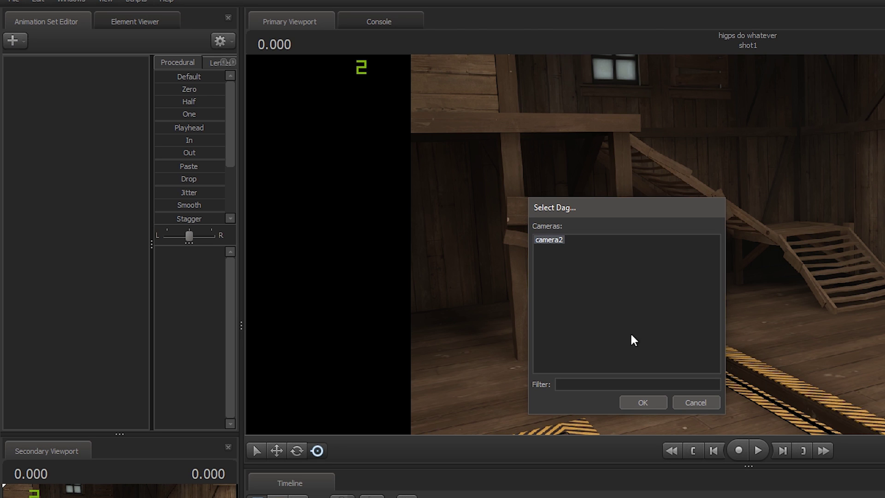
click(642, 402)
- Try the 35 mm and 50 mm lens presets on camera2 and increase its focal distance
click(48, 65)
click(72, 75)
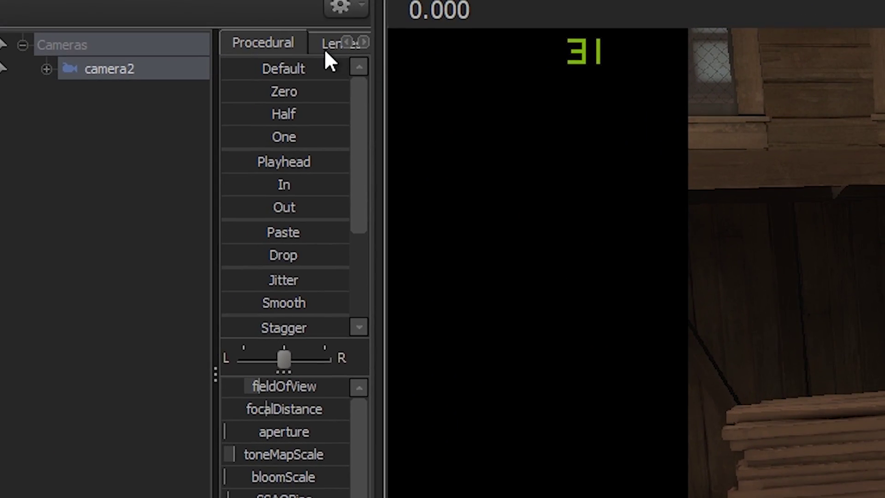
click(325, 44)
click(282, 183)
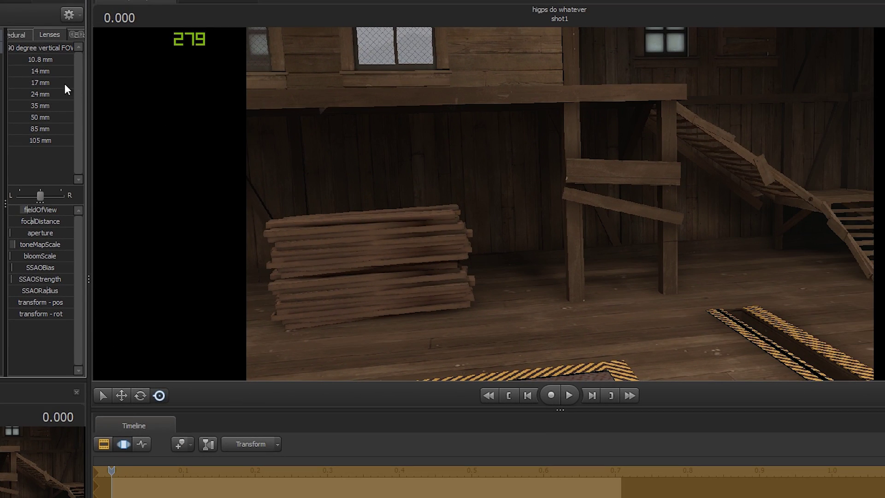
click(49, 107)
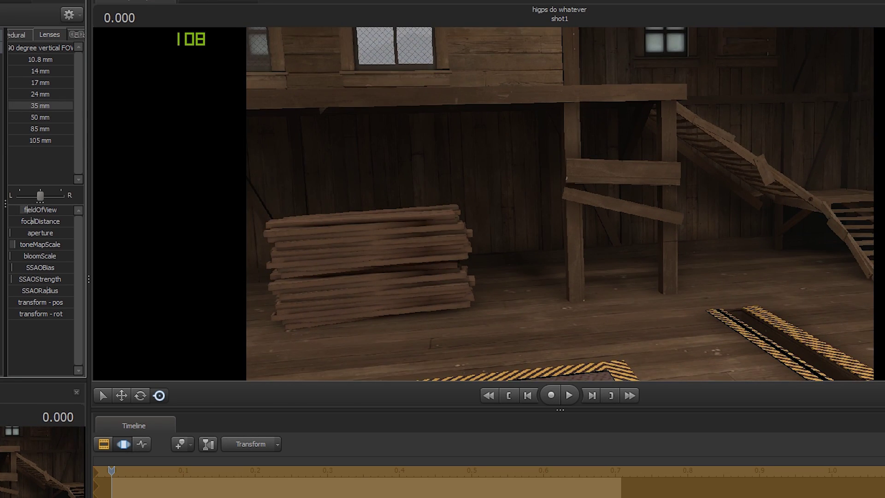
click(38, 96)
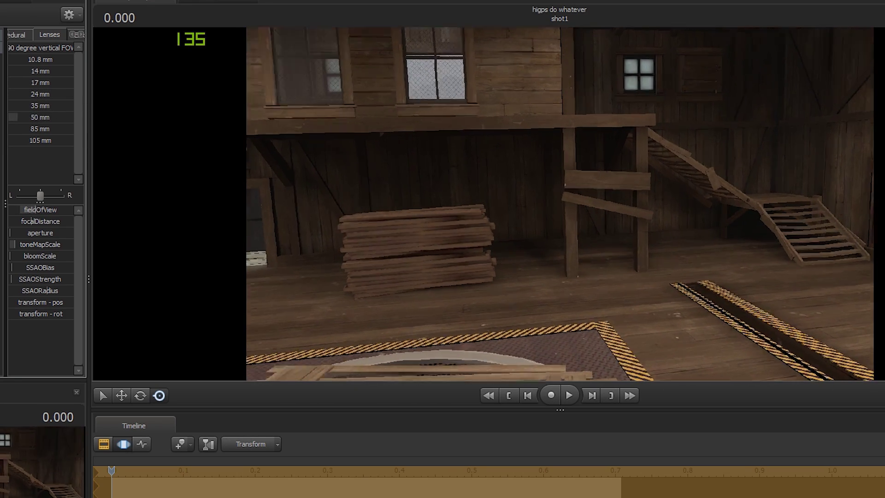
click(58, 105)
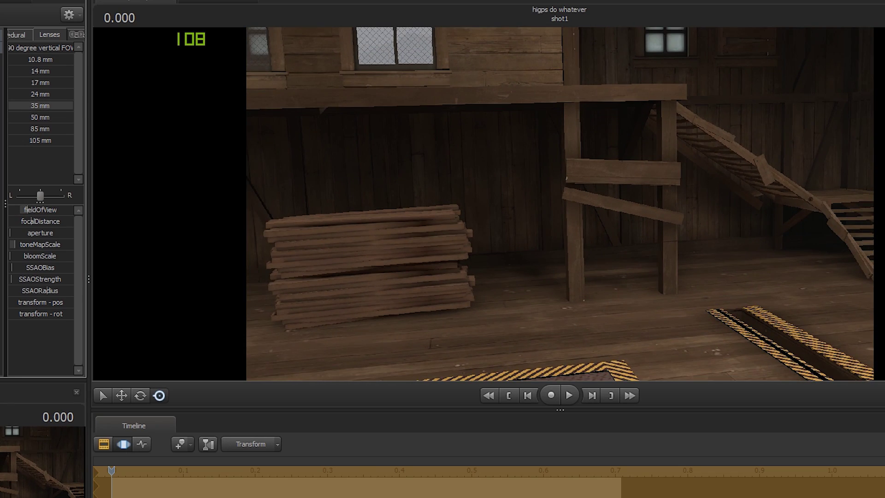
click(37, 95)
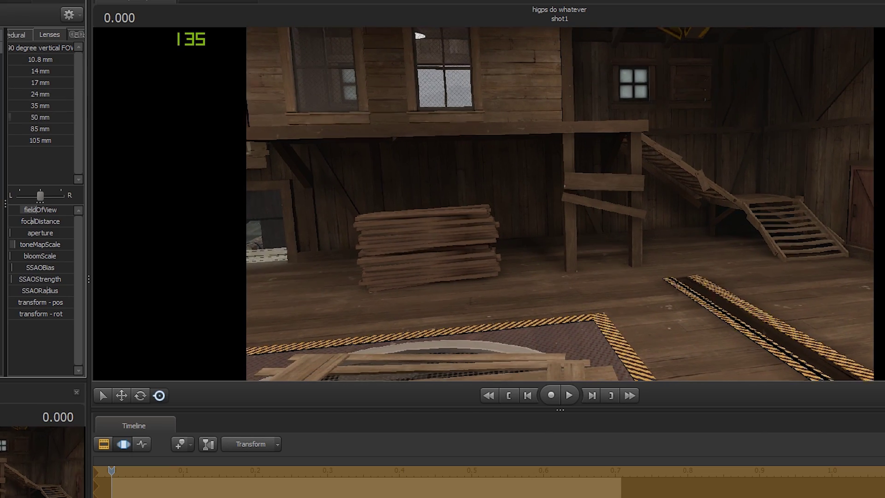
click(74, 105)
click(24, 105)
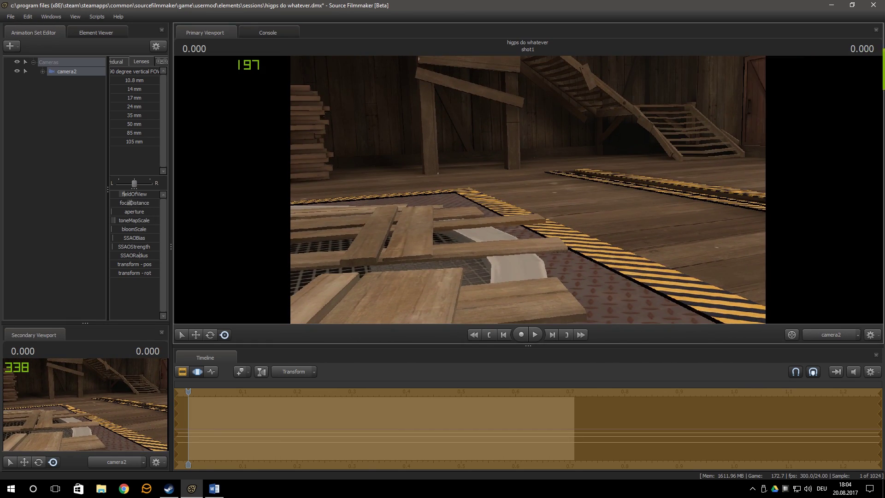
drag(130, 203, 151, 203)
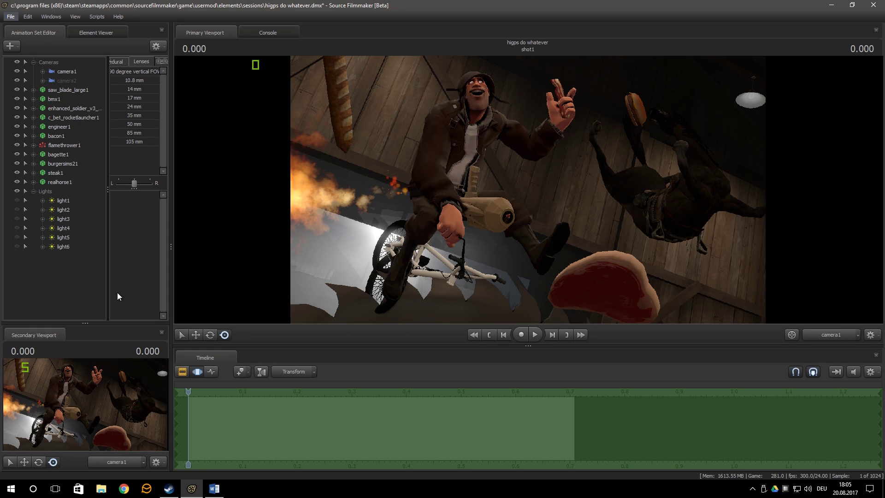
- Create an animation set for a new light and aim light7 at the characters from its own view
right_click(98, 288)
click(132, 299)
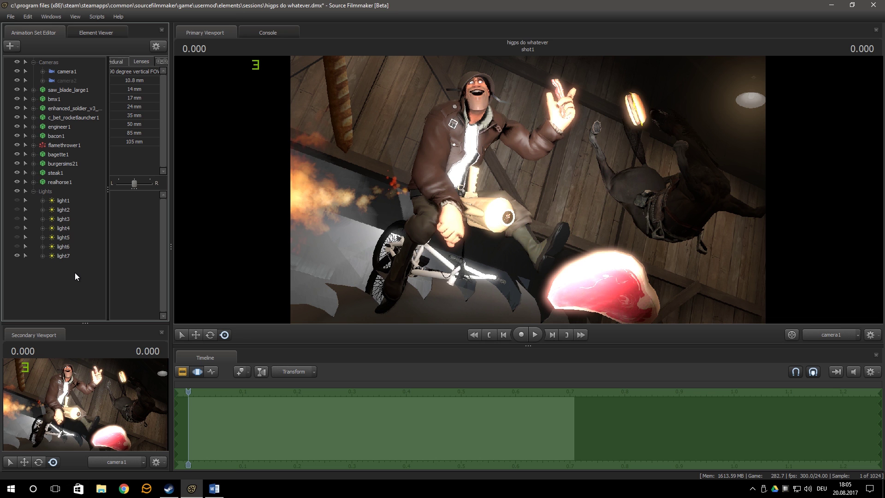
click(62, 255)
key(z)
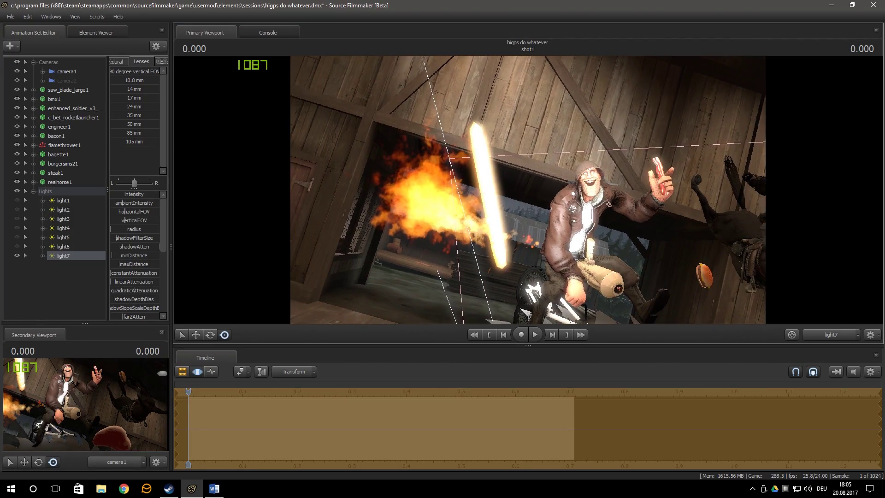
key(z)
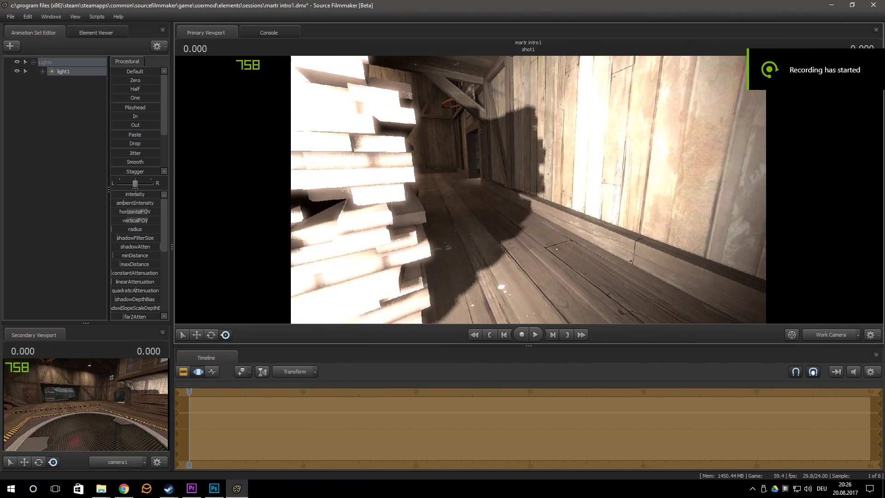
- Adjust the light's shadow attenuation and reduce the green colour of light7
click(138, 244)
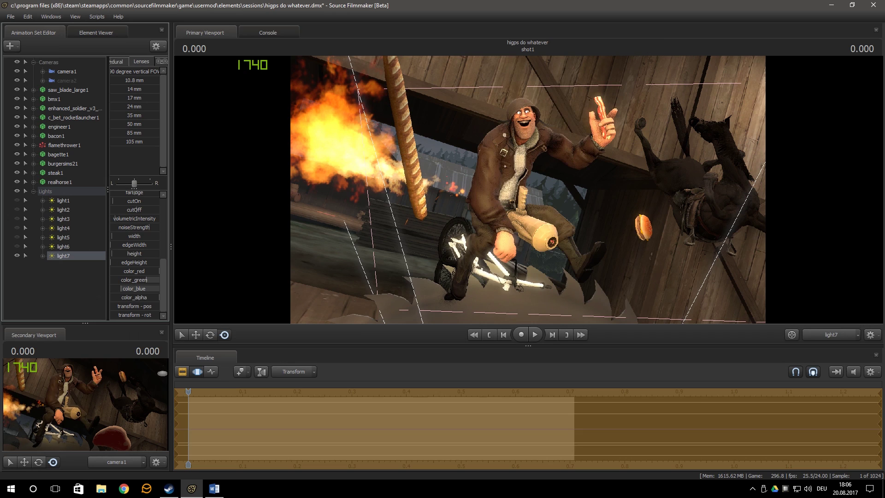
click(123, 280)
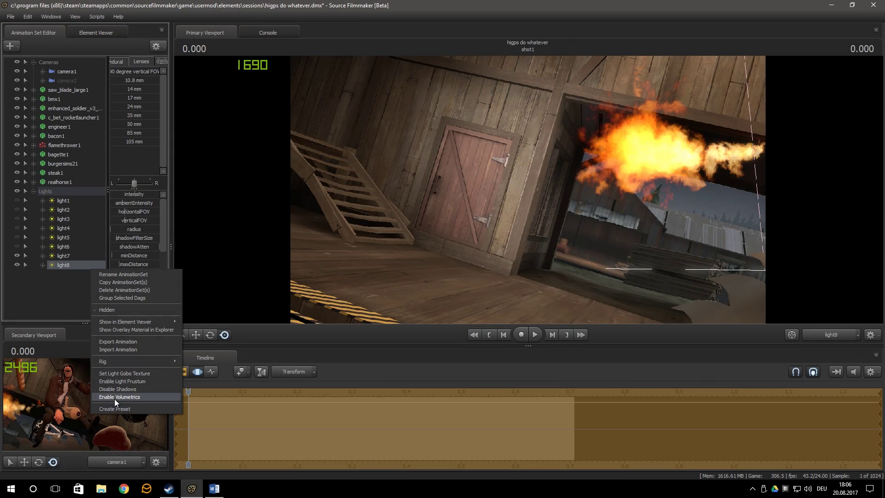
- Enable volumetrics on light8, adjust its aim and tune its light property sliders
click(115, 399)
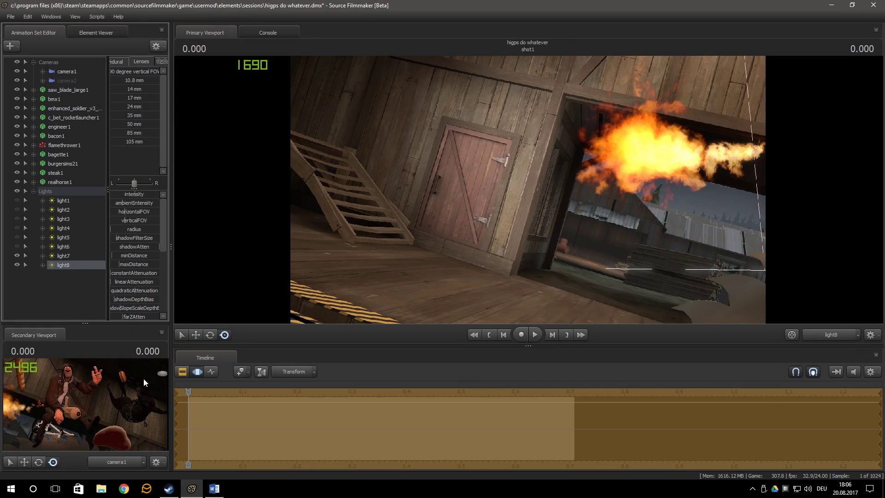
drag(528, 190, 527, 190)
scroll(113, 299, down, 5)
drag(148, 275, 136, 286)
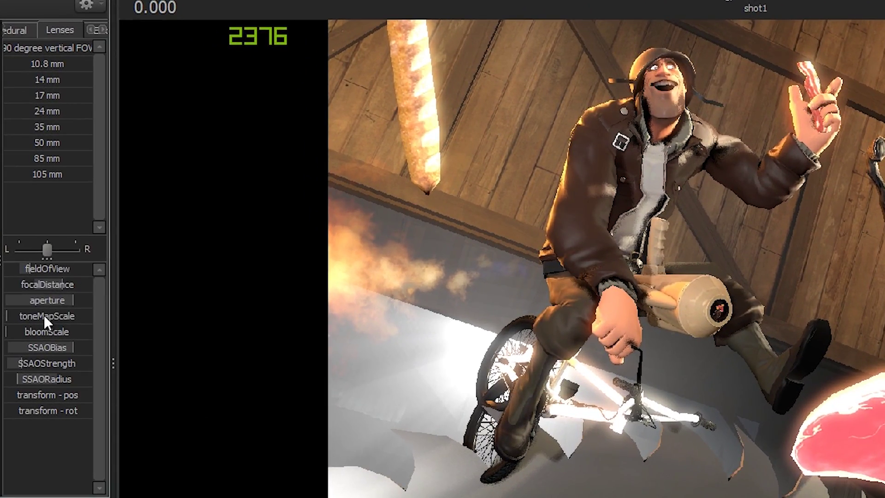
- Lower the toneMapScale of camera1
mouse_move(44, 314)
mouse_down()
mouse_move(83, 315)
mouse_move(11, 315)
mouse_up()
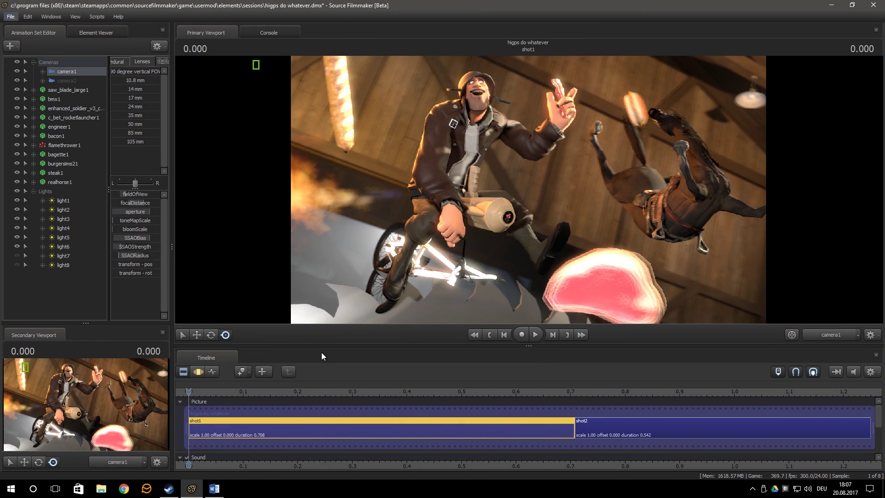
- Set the depth of field and motion blur samples to 256 (override) in the progressive refinement render settings
right_click(464, 200)
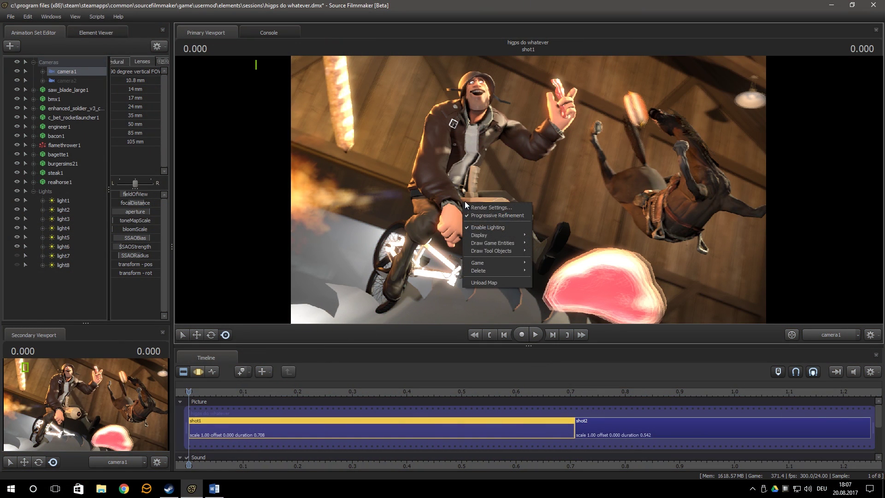
click(480, 205)
click(479, 208)
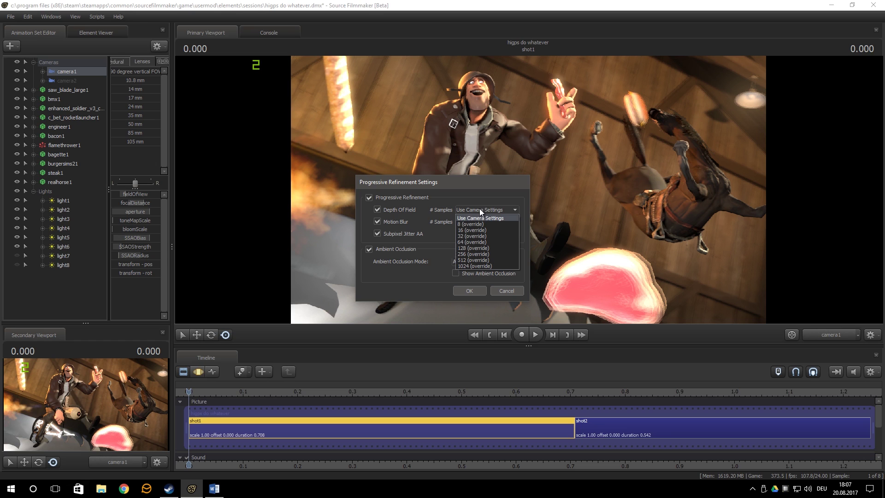
click(476, 254)
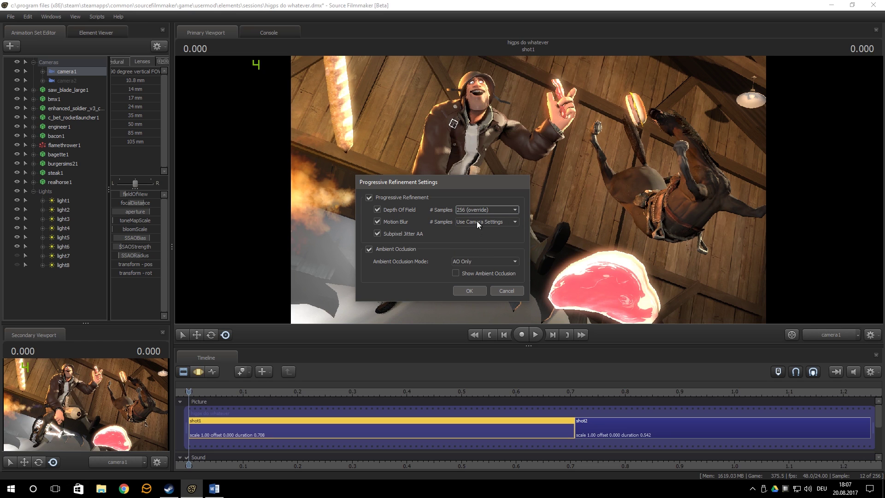
click(477, 220)
click(475, 266)
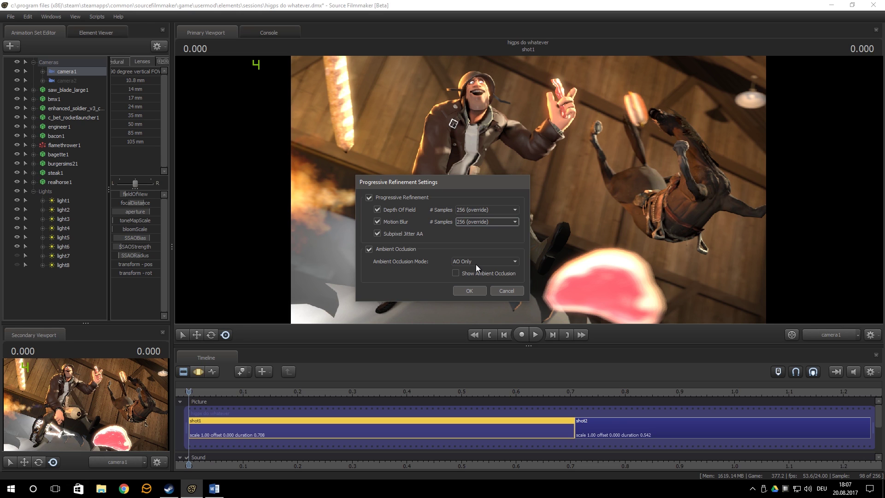
click(469, 290)
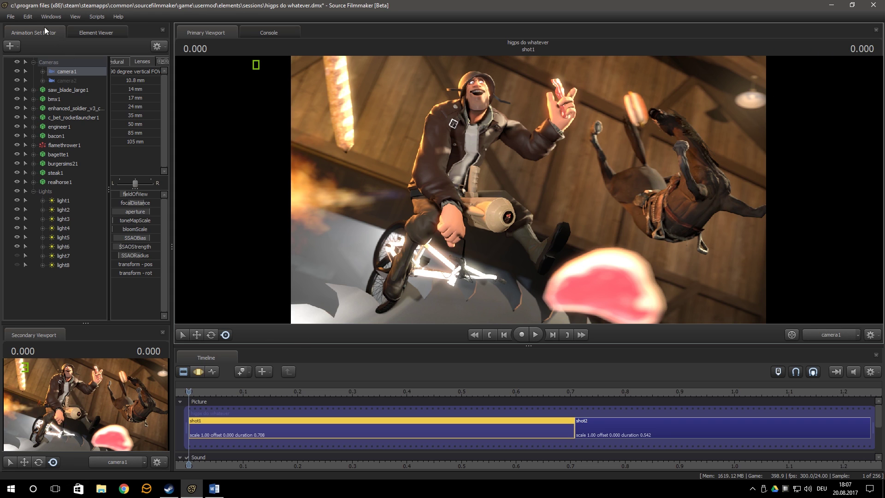
- Start a movie export without saving the session and set the export type to Image Sequence
click(10, 16)
mouse_move(46, 109)
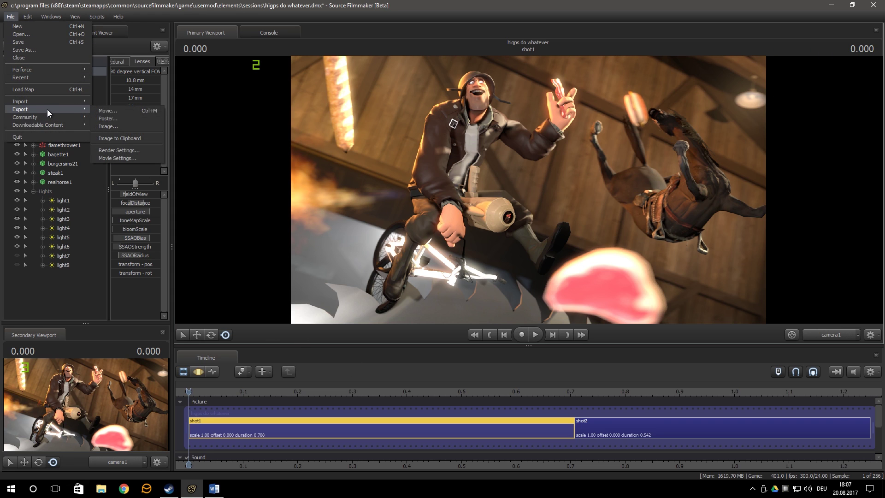
click(105, 110)
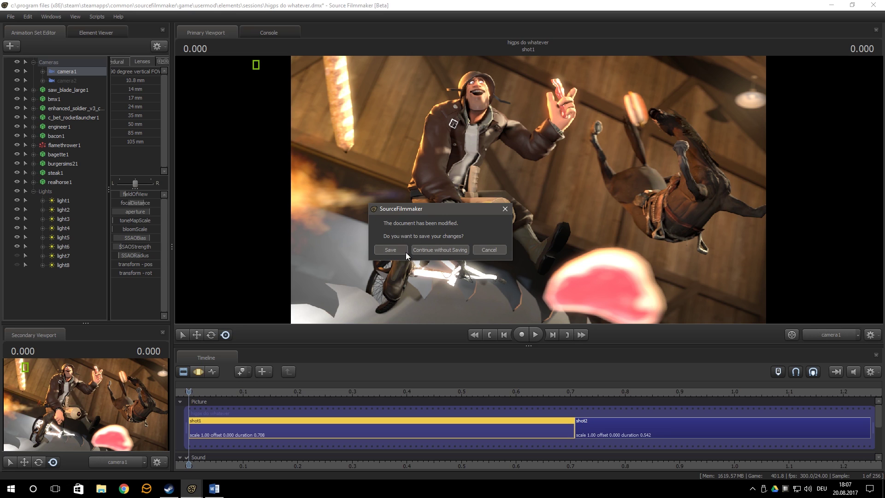
click(419, 250)
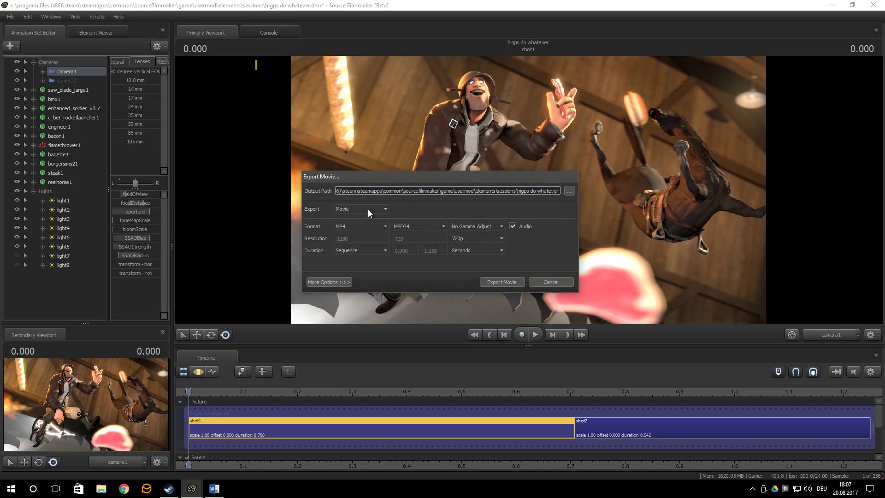
click(368, 209)
click(368, 209)
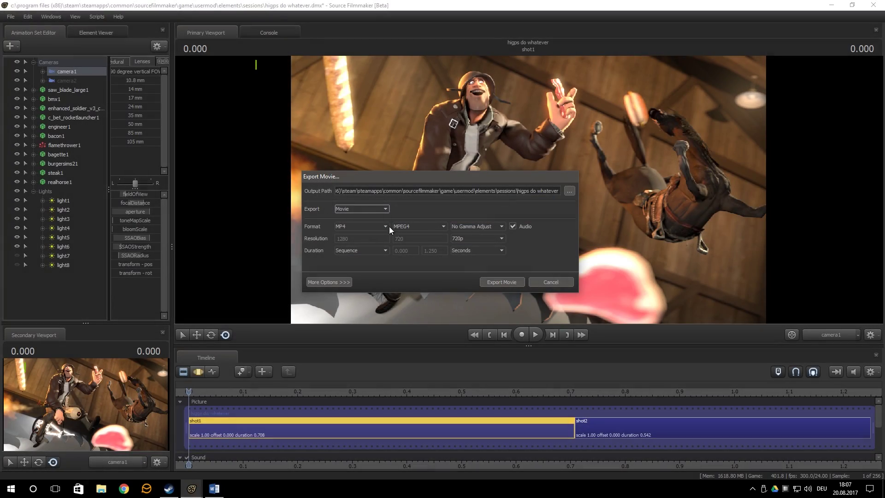
click(369, 209)
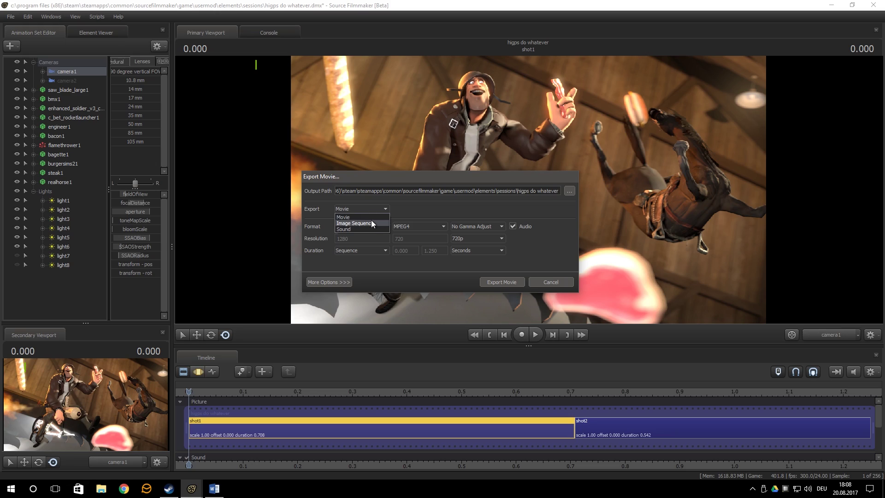
click(371, 221)
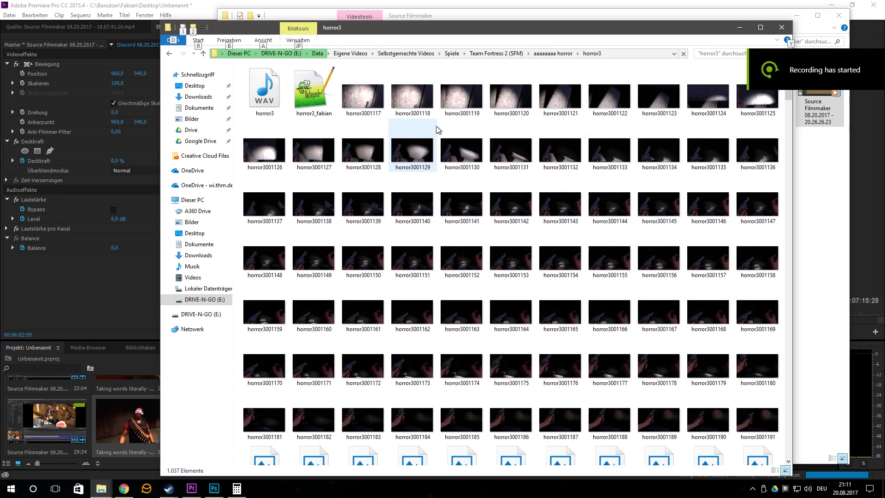
scroll(476, 140, down, 10)
scroll(475, 140, down, 3)
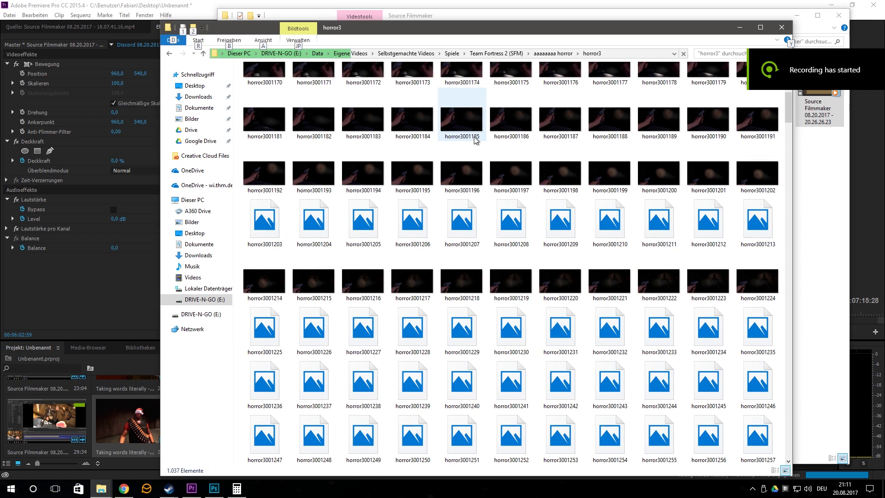
- Look through the rendered image sequence files in the horror3 folder in File Explorer
scroll(475, 140, down, 6)
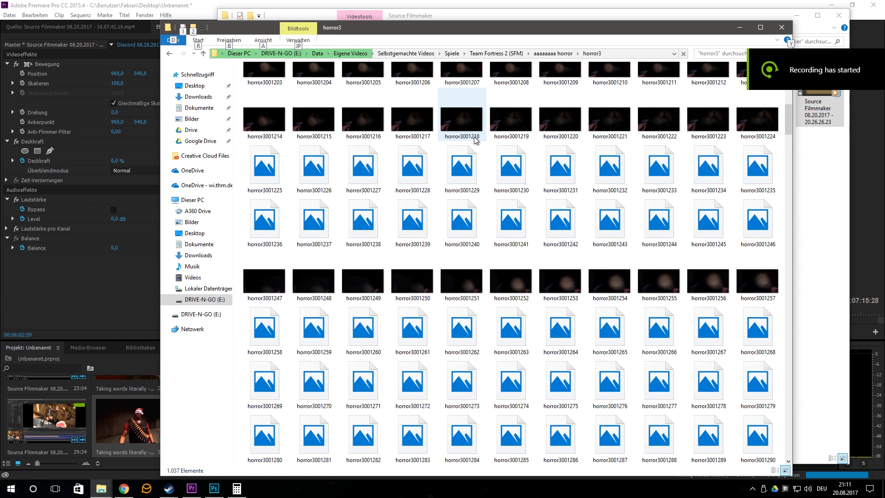
scroll(475, 140, down, 6)
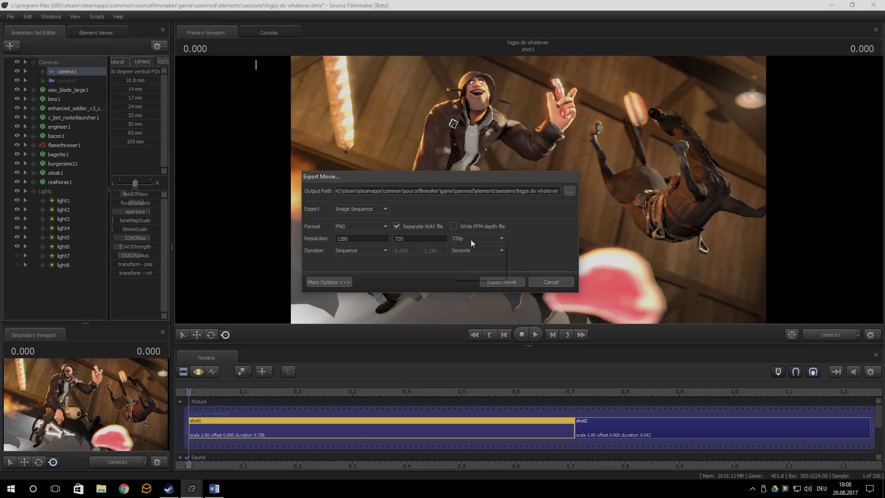
- Switch to Source Filmmaker and check the resolution presets offered for the image sequence export
click(471, 239)
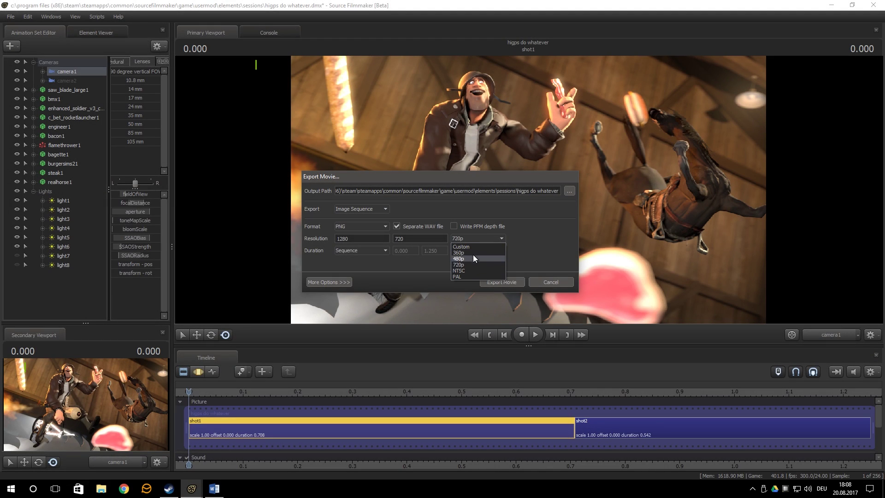
click(480, 237)
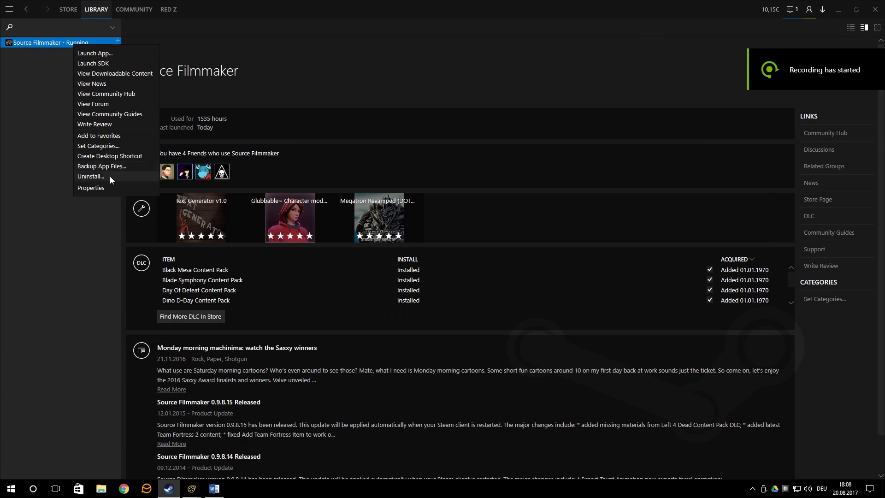
- In Steam, open Source Filmmaker's launch options from its properties and add -sfm_resolution 2160 after the existing options
click(114, 185)
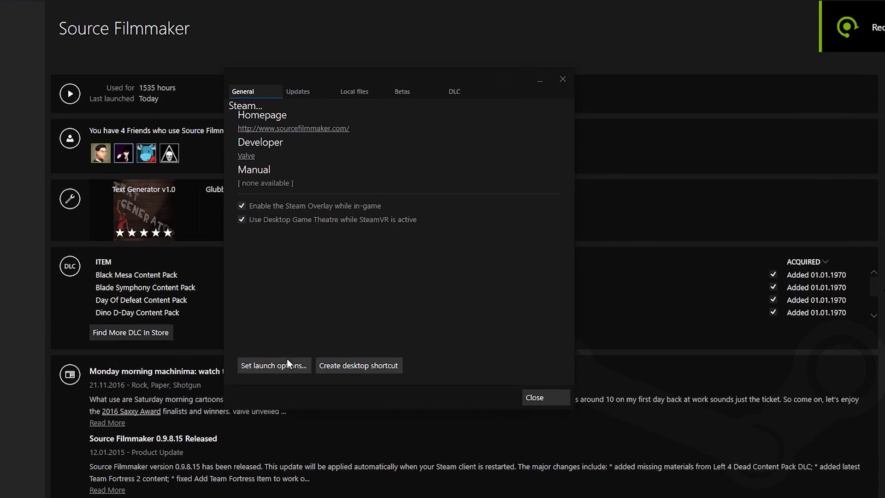
click(308, 344)
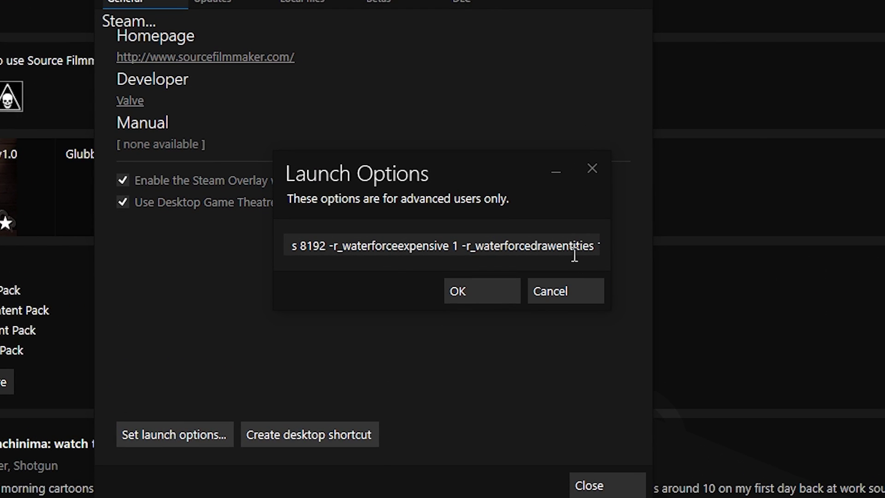
key(End)
text(-sf)
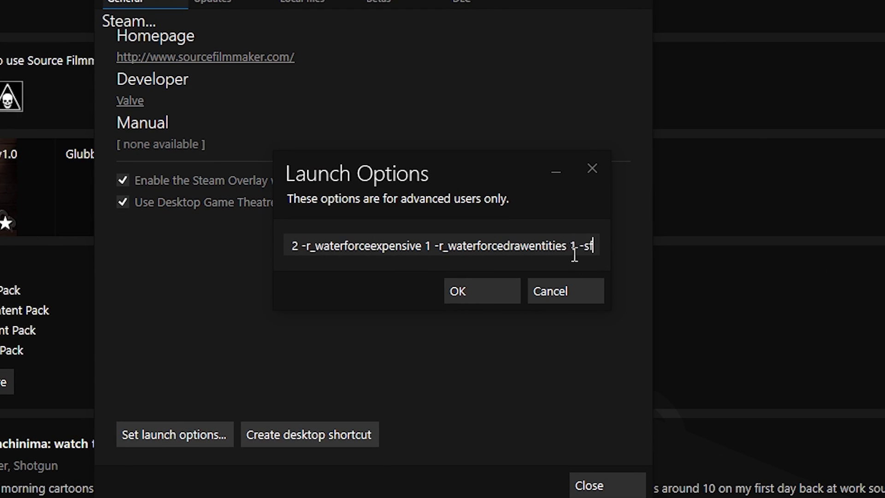
text(m_resoluti)
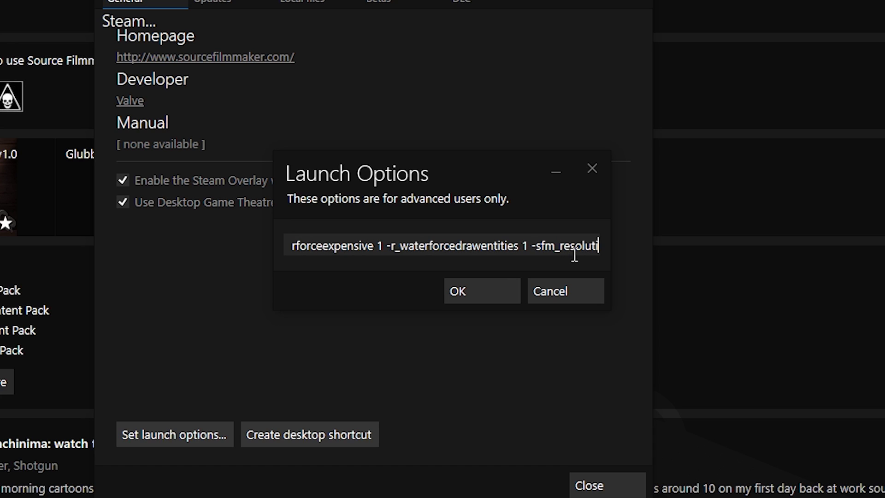
text(on 108)
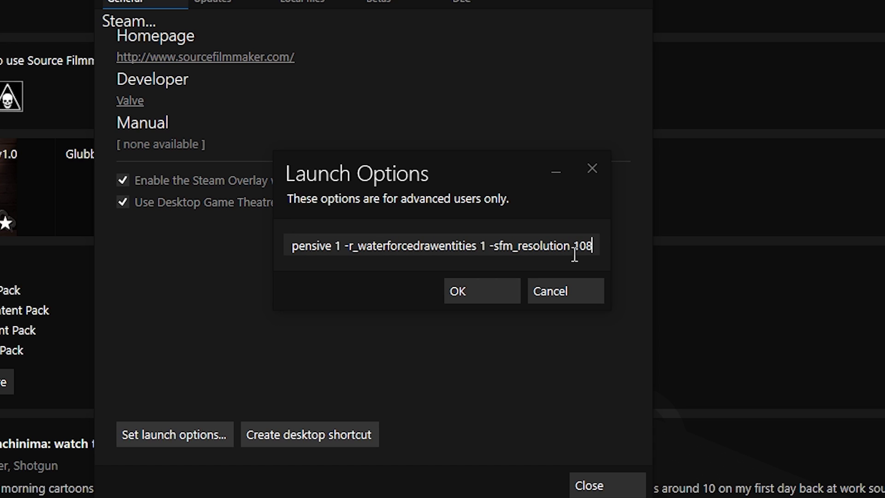
key(BackSpace)
key(BackSpace)
key(BackSpace)
text(2160)
- Try removing the -sfm_shadowmapres 8192 launch option and undo the removal
click(487, 245)
key(Left)
key(ctrl+Left)
key(ctrl+Left)
key(ctrl+Left)
key(ctrl+Left)
key(ctrl+Left)
key(ctrl+Left)
key(ctrl+Left)
key(ctrl+Left)
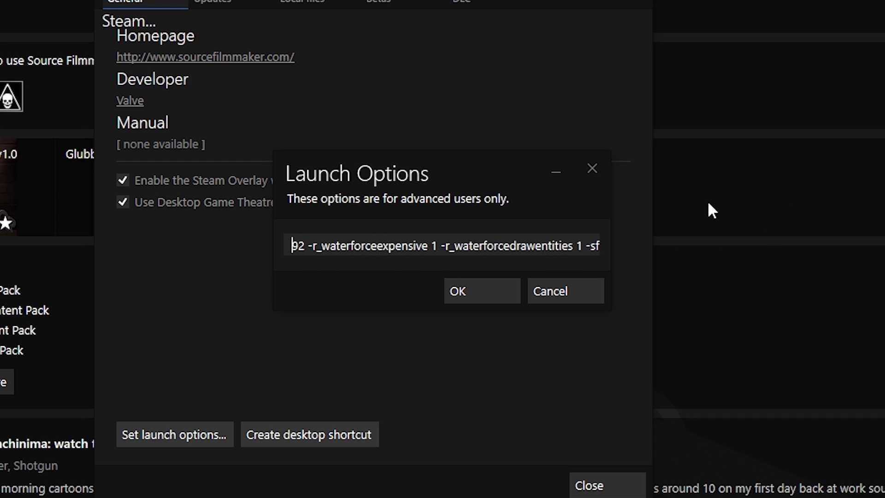
key(ctrl+Left)
key(ctrl+Left)
key(ctrl+Left)
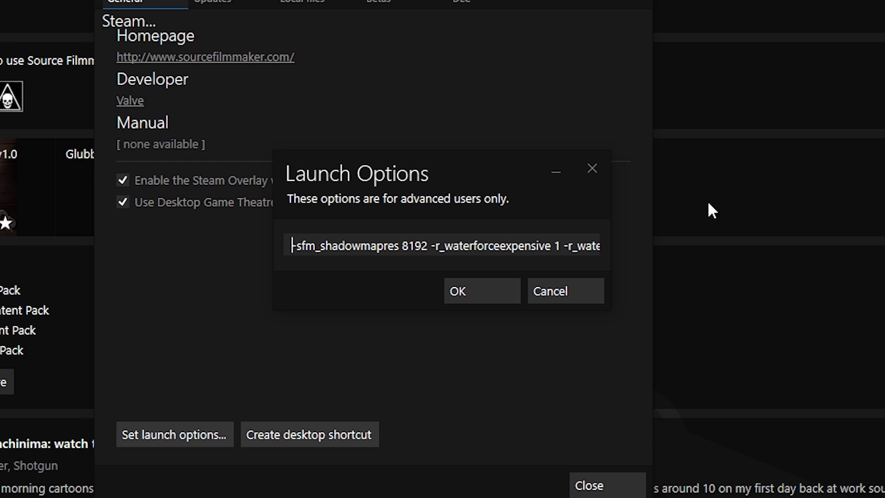
key(ctrl+Delete)
key(ctrl+Delete)
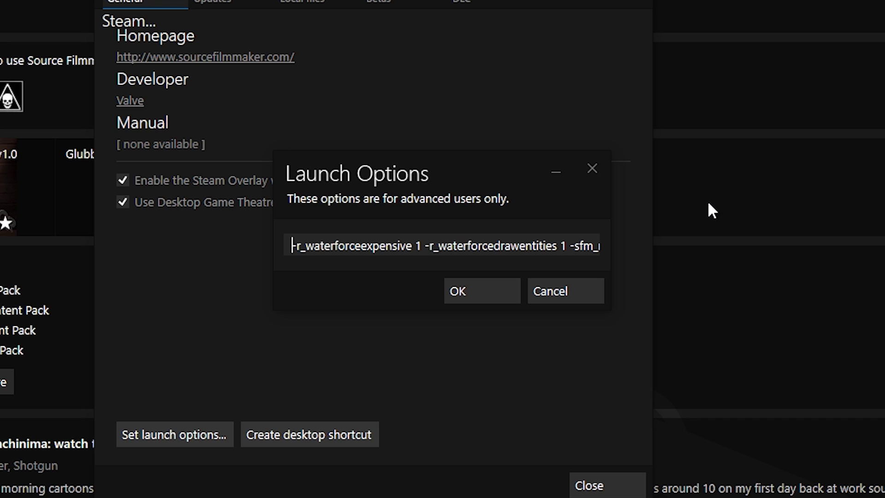
key(ctrl+z)
- Review the launch options starting from -sfm_shadowmapres and close the Launch Options dialog without applying any changes
key(Right)
key(Right)
key(Right)
key(Right)
key(Right)
key(Right)
key(Right)
key(Right)
key(Right)
key(Right)
key(Right)
key(Right)
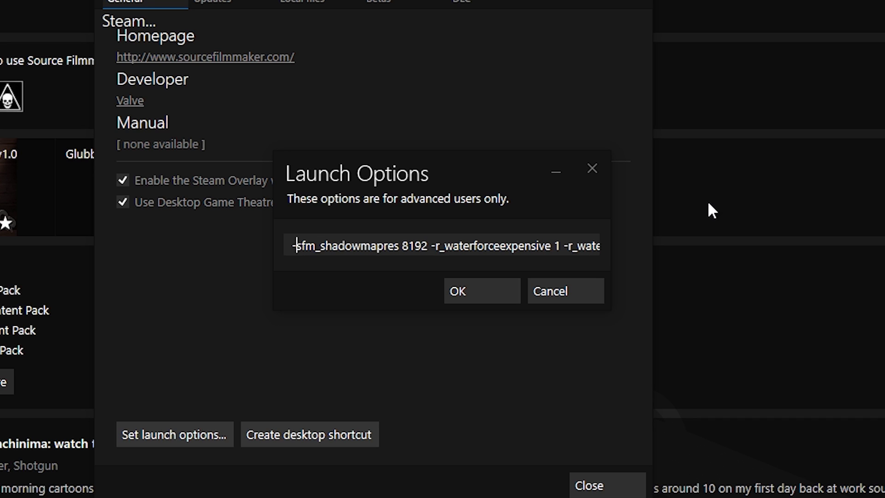
key(Right)
key(Right)
key(Right)
key(Right)
key(Right)
key(Right)
key(Right)
key(Right)
key(Right)
click(576, 291)
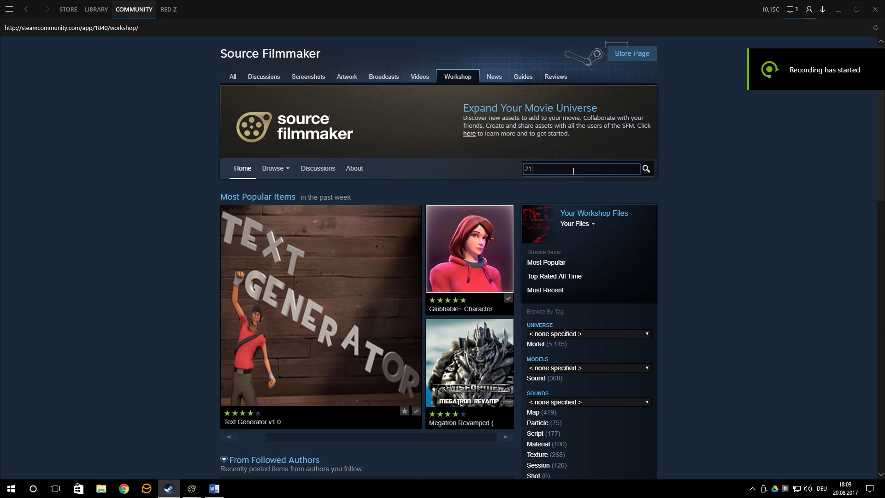
- Search the Source Filmmaker Workshop for 21:9
text(:9)
key(Return)
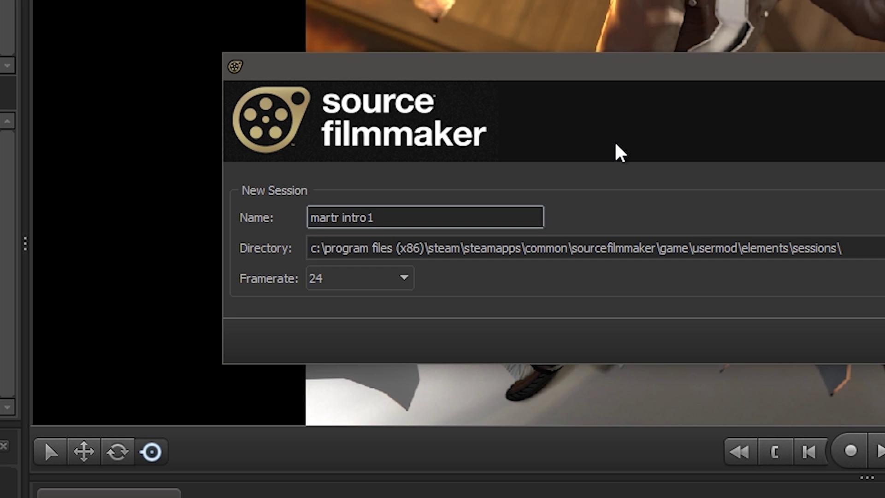
- In Source Filmmaker, show the available framerates for the new session martr intro1
click(400, 281)
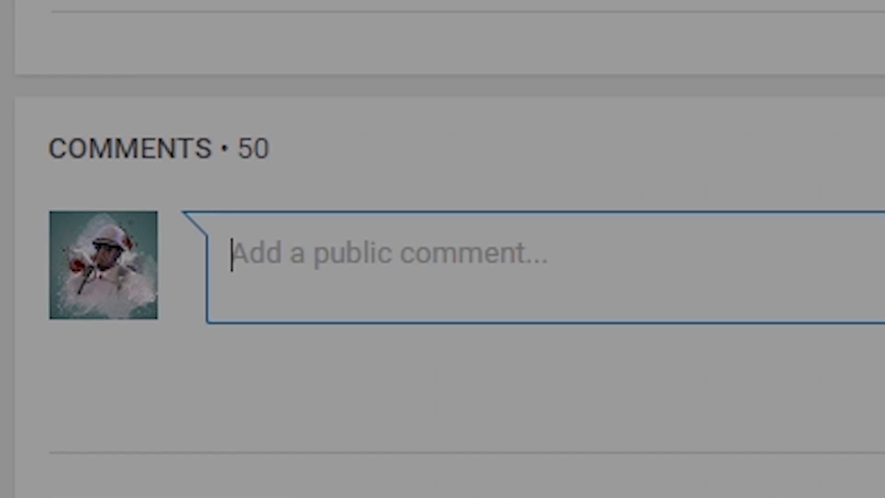
- Write the public comment "lol ur so fukn dumb i even new thas as a little kid" under the web video
text(lol ur)
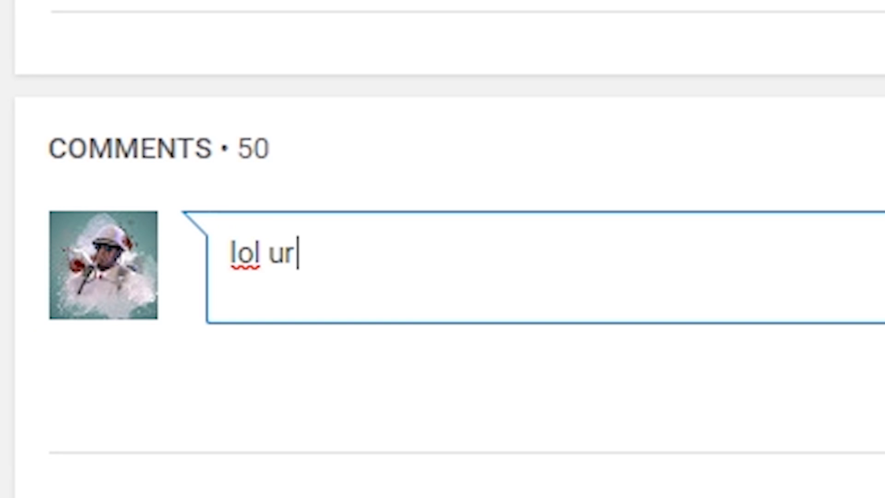
text( so fukn dumb i even ne)
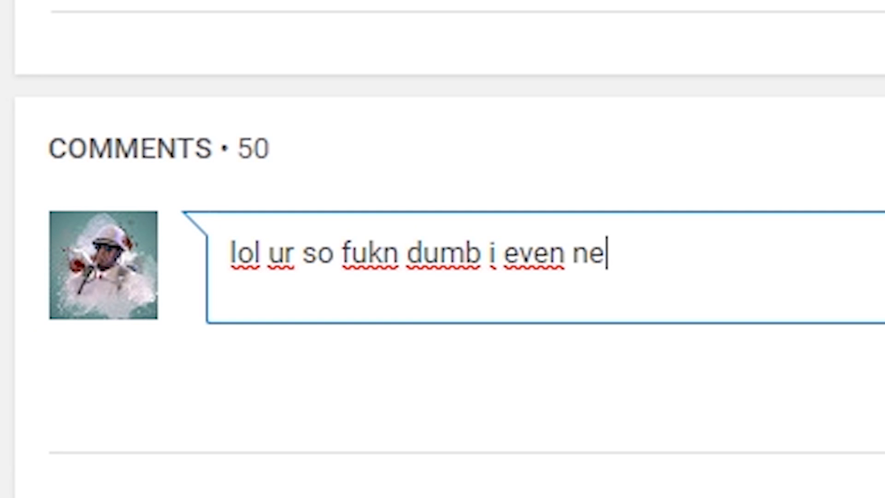
text(w thas as a little kid)
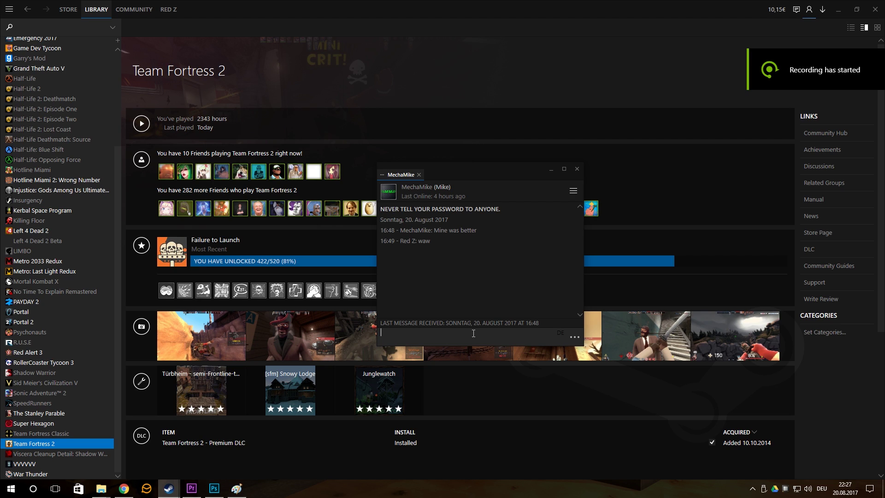
- In Steam, open the list of groups to which the chat contact can be invited
right_click(484, 197)
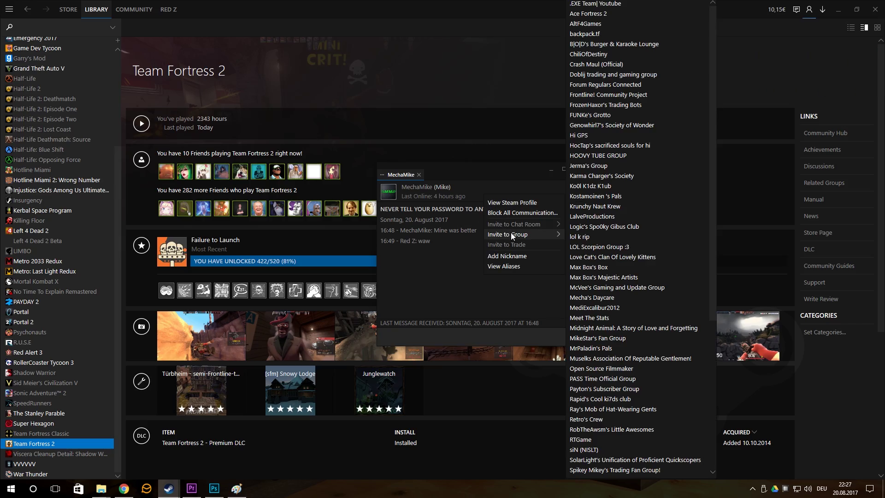